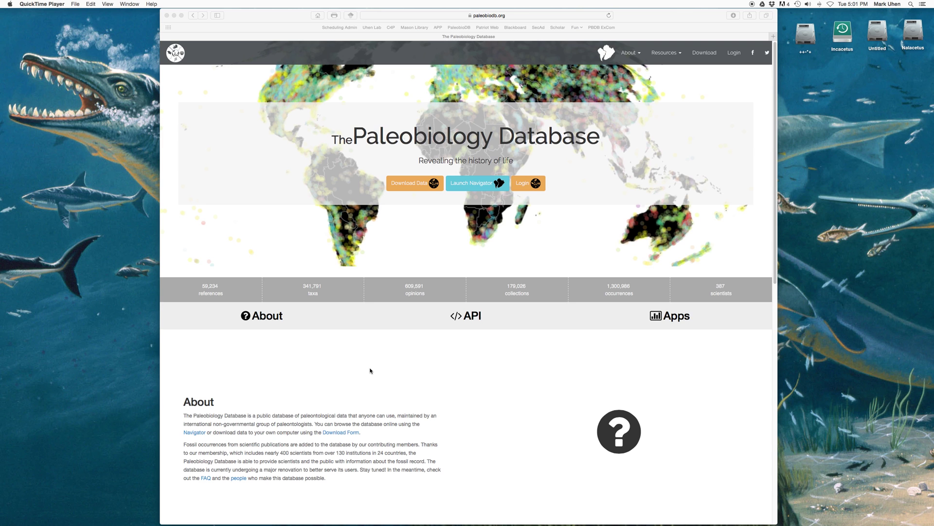
Launch the Navigator from the Paleobiology Database home page, and reposition and enlarge the browser window to fit the whole map
{"action": "scroll", "coordinate": [370, 371], "scroll_direction": "down", "scroll_amount": 10}
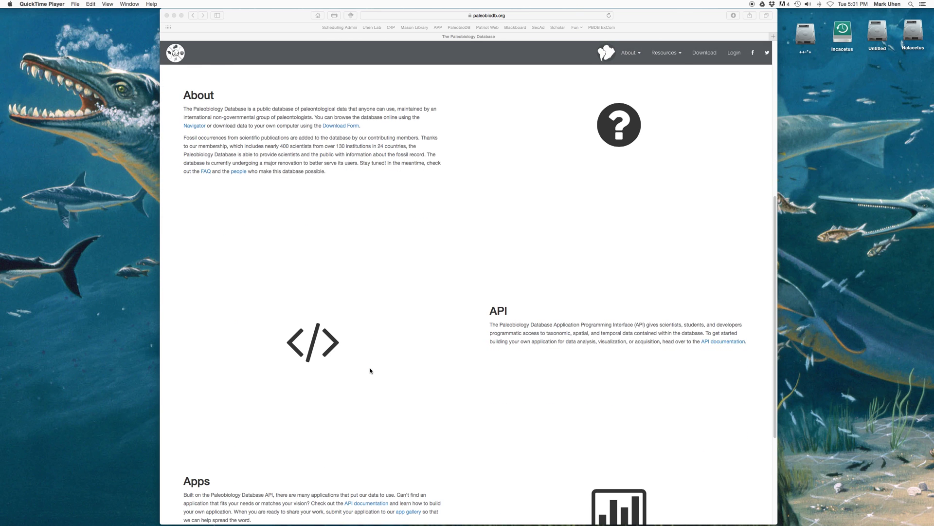
{"action": "scroll", "coordinate": [370, 371], "scroll_direction": "down", "scroll_amount": 3}
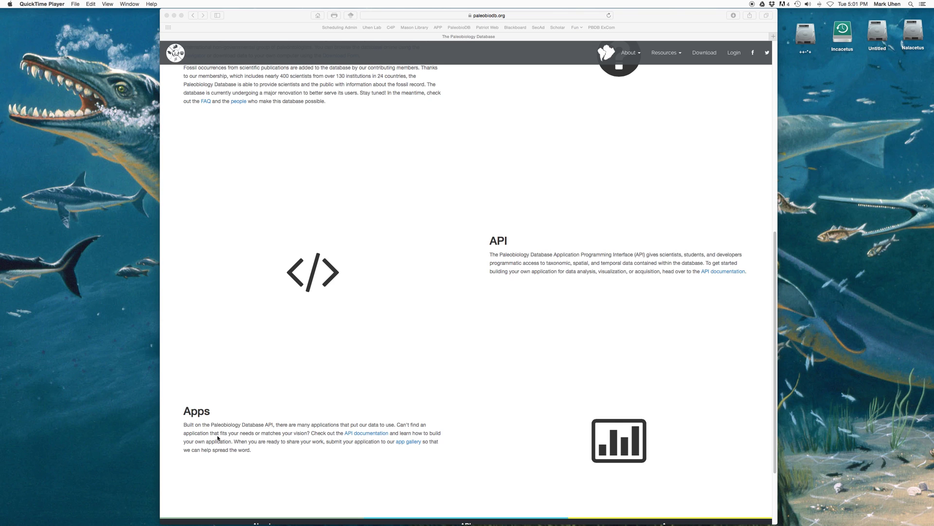
{"action": "scroll", "coordinate": [414, 389], "scroll_direction": "up", "scroll_amount": 10}
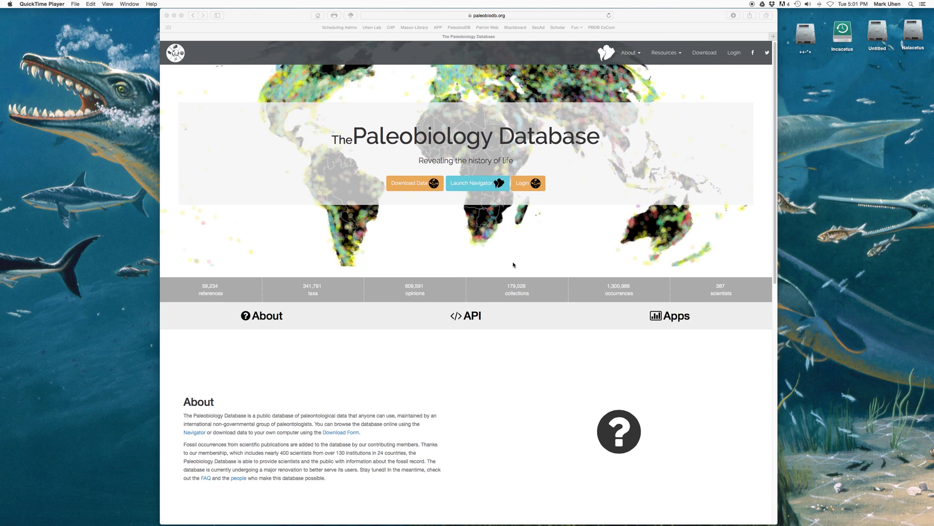
{"action": "left_click", "coordinate": [464, 184]}
{"action": "left_click", "coordinate": [465, 184]}
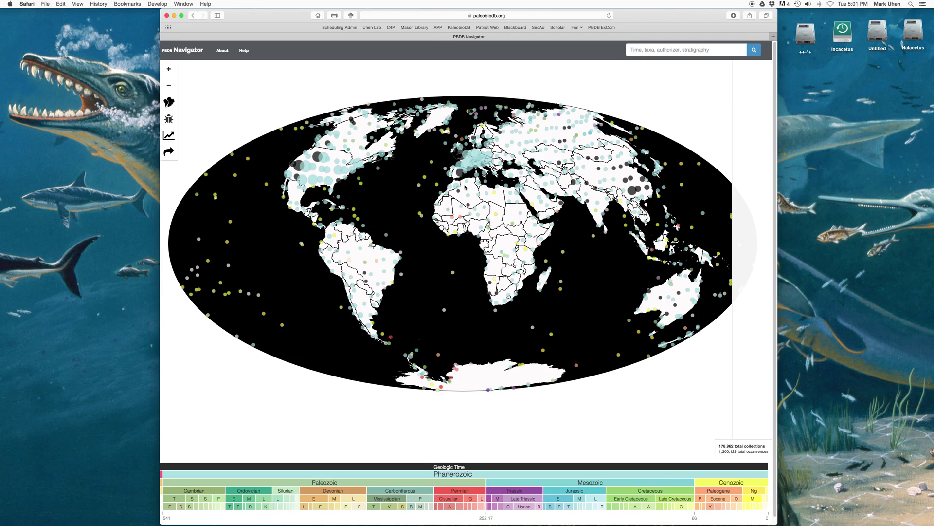
{"action": "left_click_drag", "start_coordinate": [629, 31], "coordinate": [555, 31]}
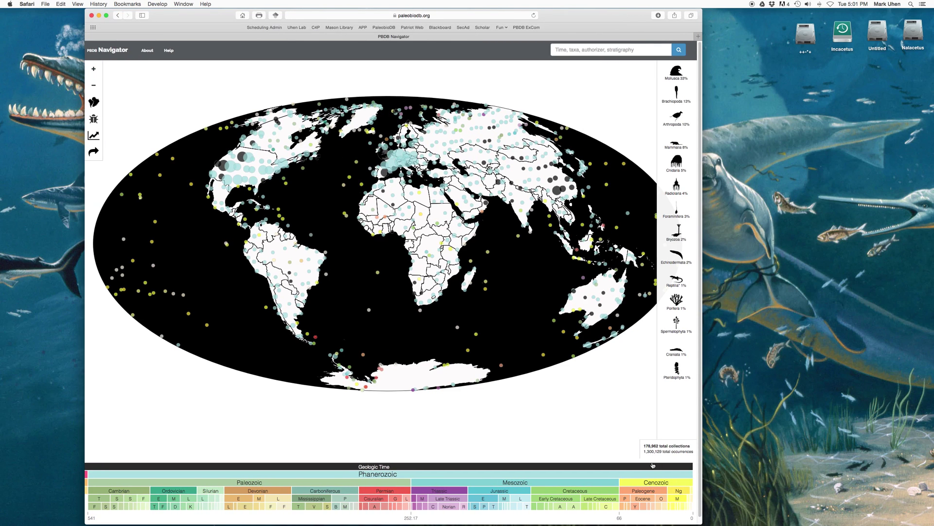
{"action": "left_click_drag", "start_coordinate": [702, 524], "coordinate": [868, 509]}
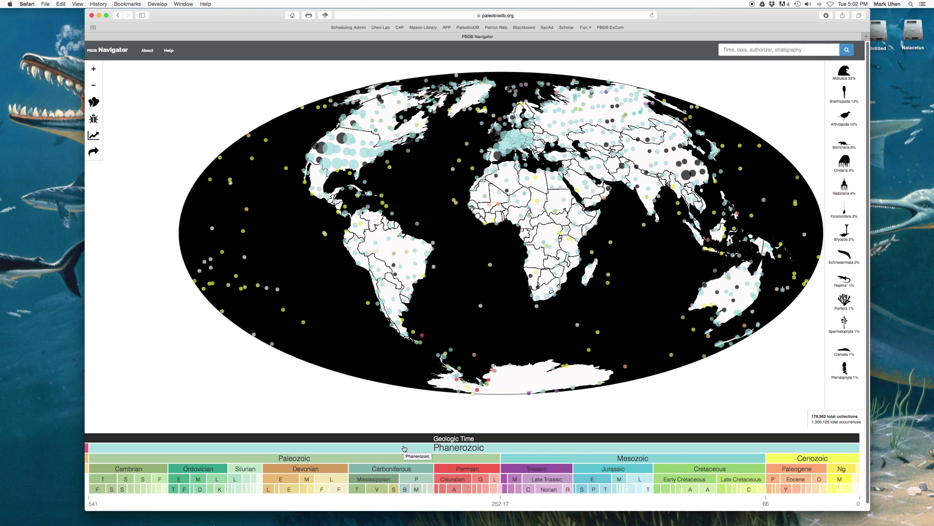
Filter the Navigator map to the taxon Cetacea
{"action": "left_click", "coordinate": [814, 49]}
{"action": "type", "text": "Cetacea"}
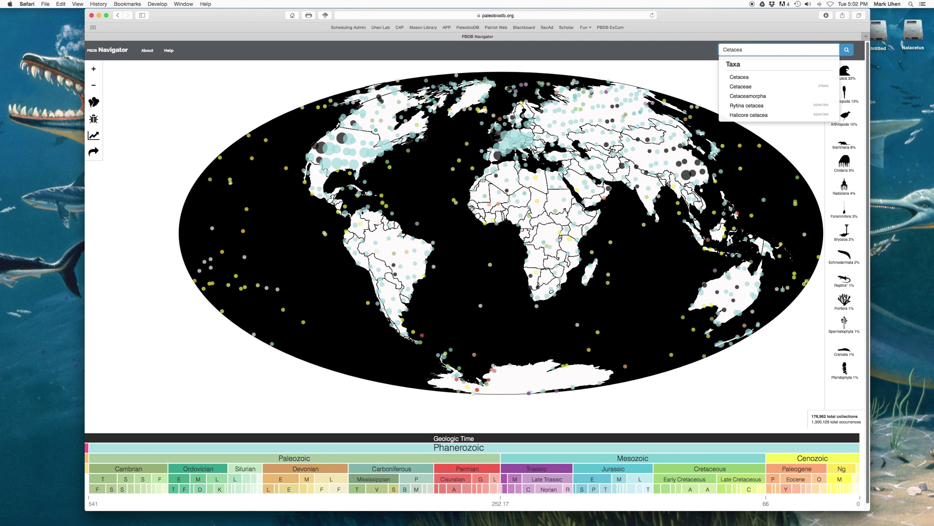
{"action": "left_click", "coordinate": [734, 76]}
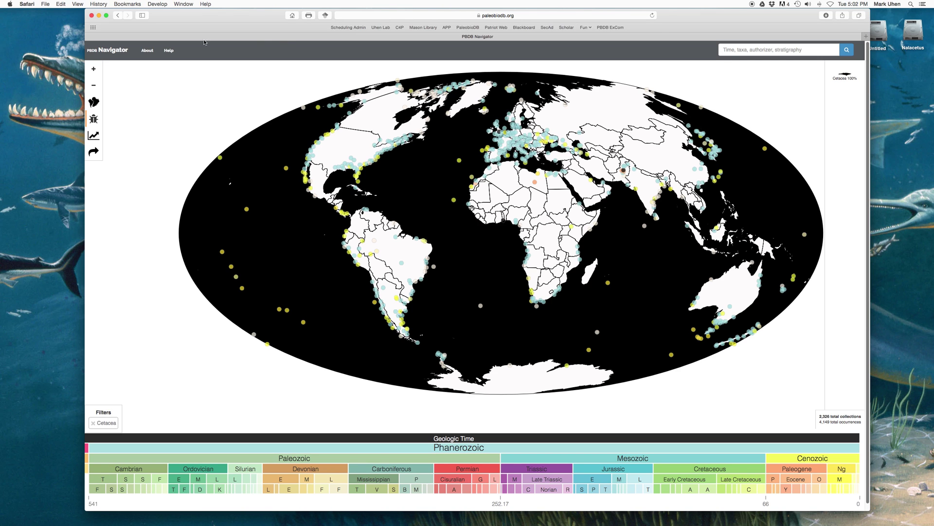
Examine the individual Cetacea collections on the map across the southeastern United States, around Mississippi and Alabama
{"action": "left_click", "coordinate": [93, 69]}
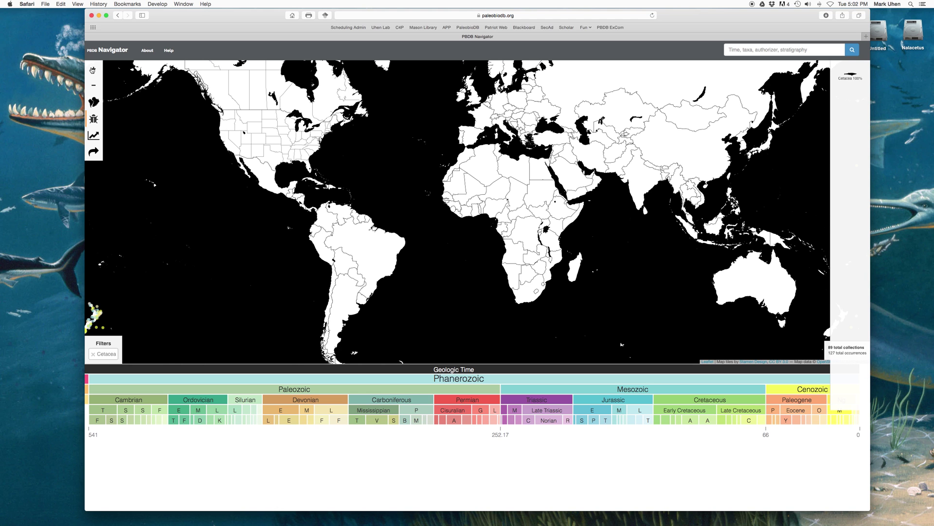
{"action": "left_click", "coordinate": [93, 70]}
{"action": "left_click_drag", "start_coordinate": [235, 114], "coordinate": [542, 246]}
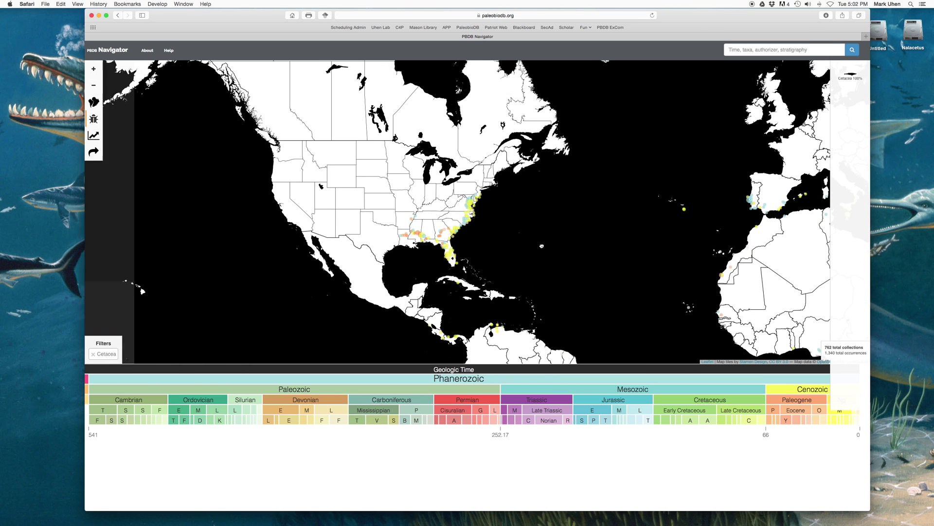
{"action": "left_click", "coordinate": [95, 71]}
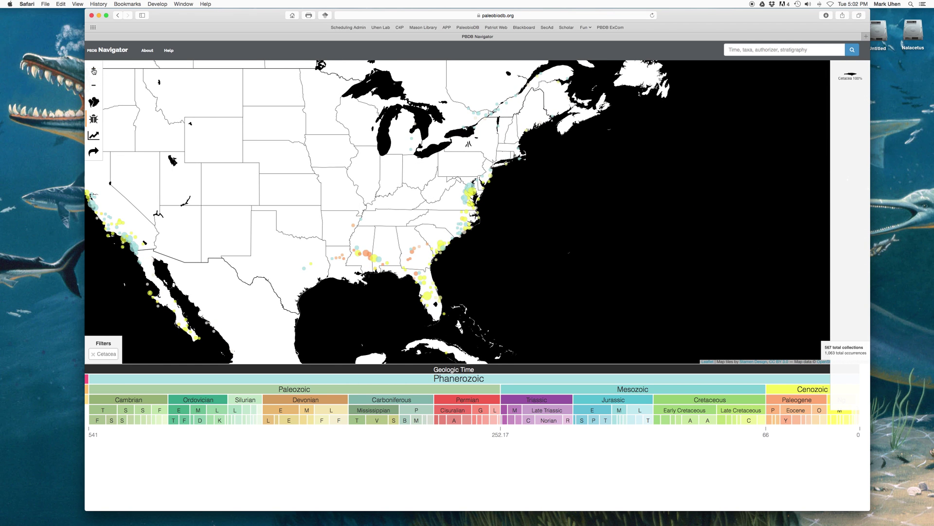
{"action": "left_click", "coordinate": [94, 71]}
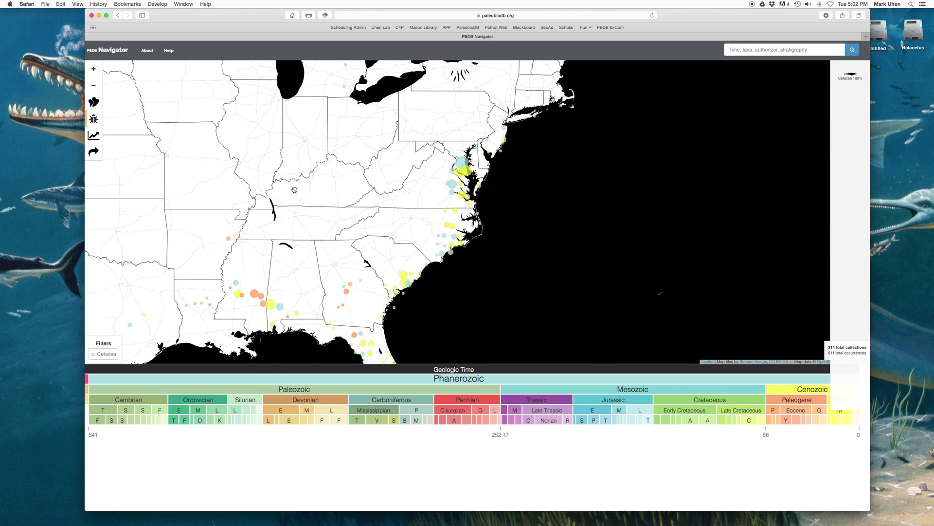
{"action": "mouse_move", "coordinate": [259, 292]}
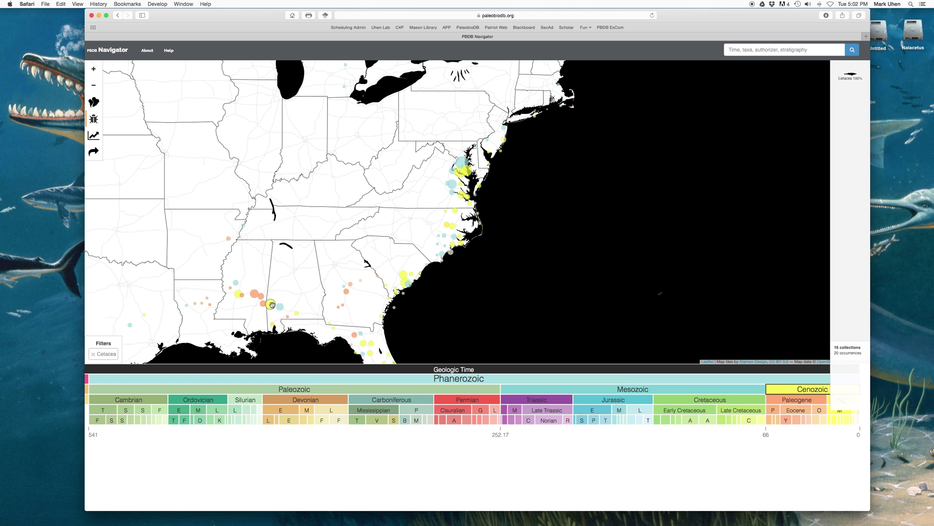
{"action": "left_click_drag", "start_coordinate": [354, 264], "coordinate": [489, 212]}
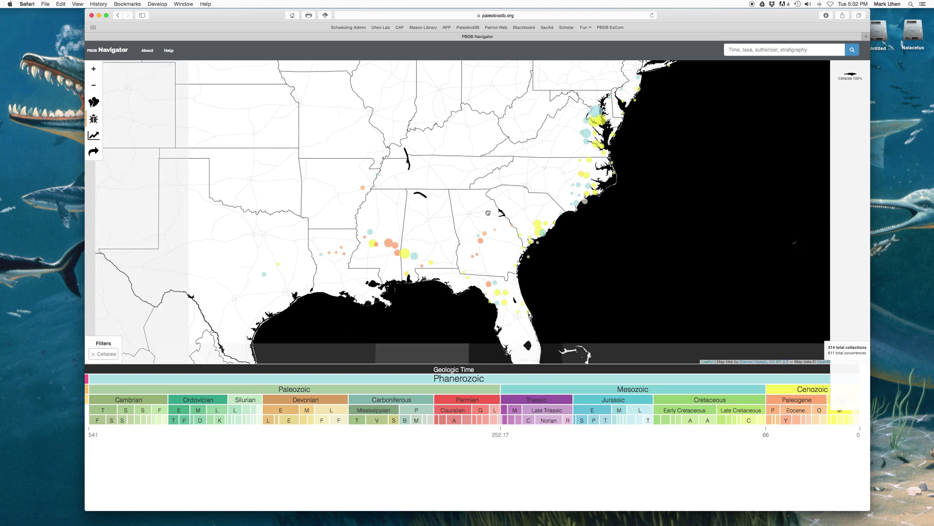
{"action": "left_click", "coordinate": [93, 70]}
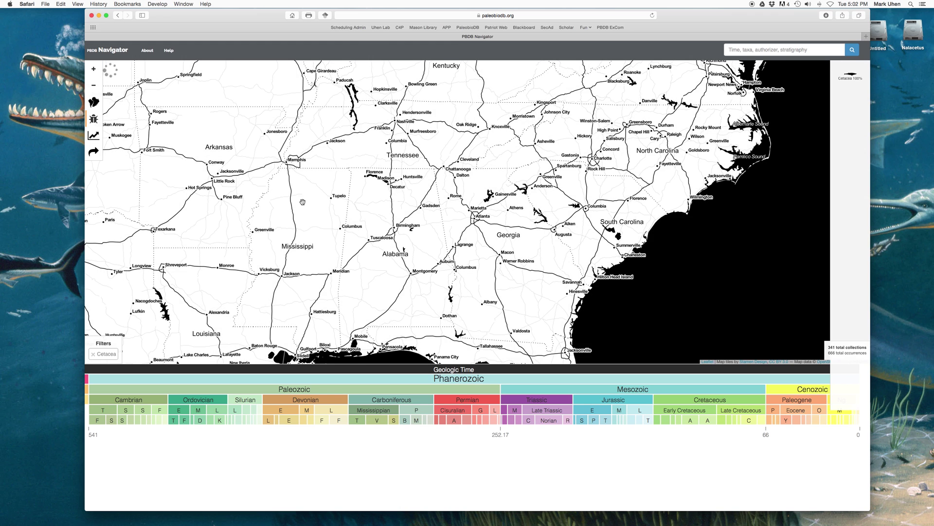
{"action": "left_click_drag", "start_coordinate": [303, 202], "coordinate": [395, 166]}
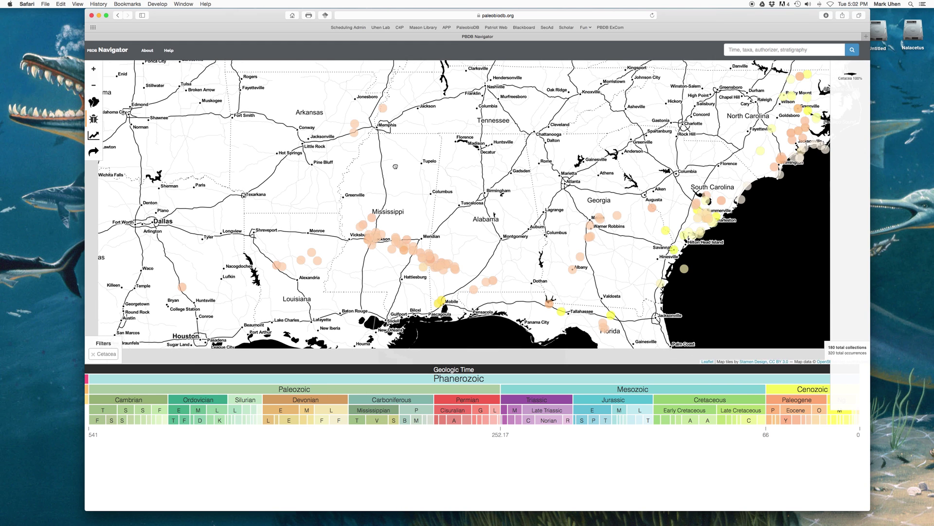
{"action": "mouse_move", "coordinate": [429, 255]}
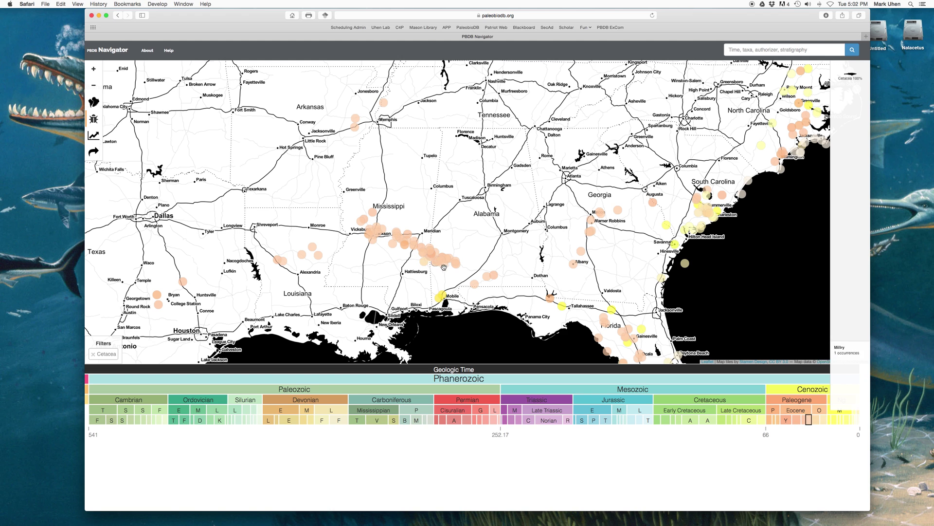
Open the Newton collection in Mississippi, view its general details and its occurrences, and close it
{"action": "mouse_move", "coordinate": [408, 234]}
{"action": "left_click", "coordinate": [408, 234]}
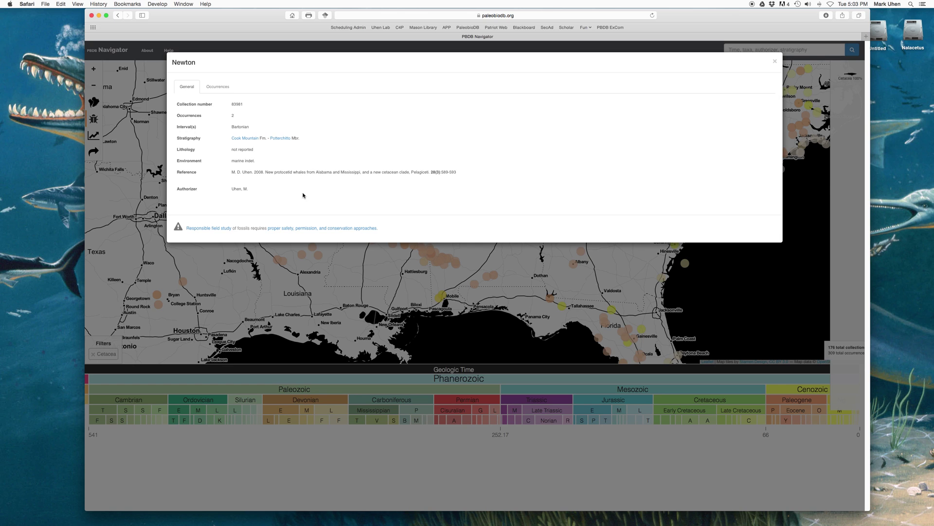
{"action": "left_click", "coordinate": [219, 87]}
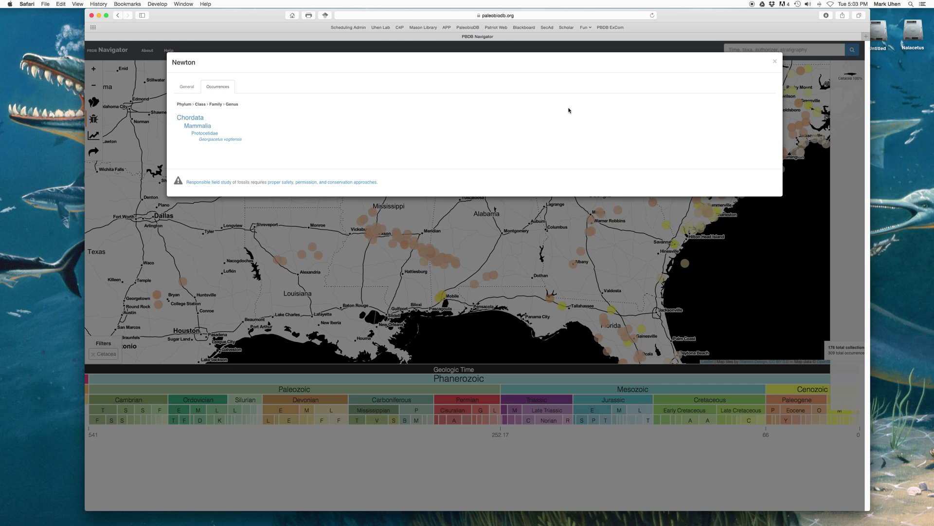
{"action": "left_click", "coordinate": [776, 62]}
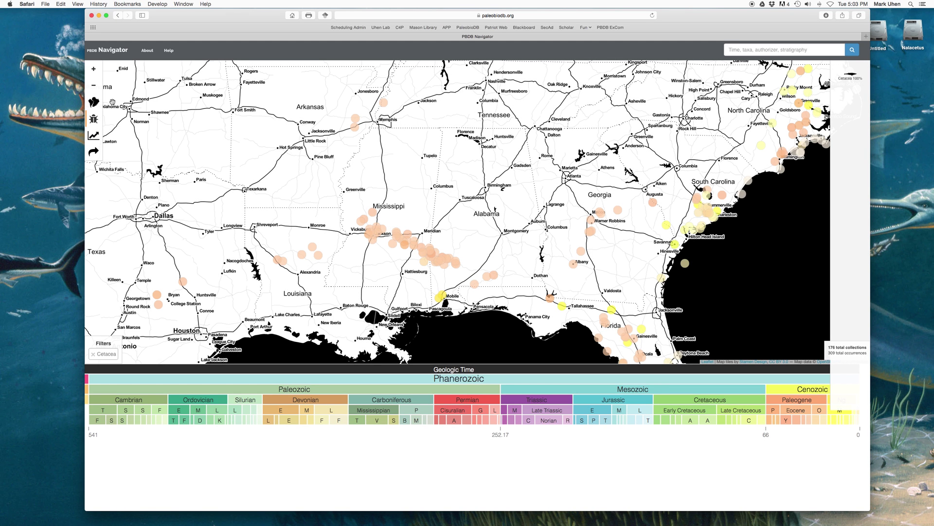
Return to the world map and build a plate reconstruction map of the Cetacea collections for the Eocene
{"action": "left_click", "coordinate": [93, 87]}
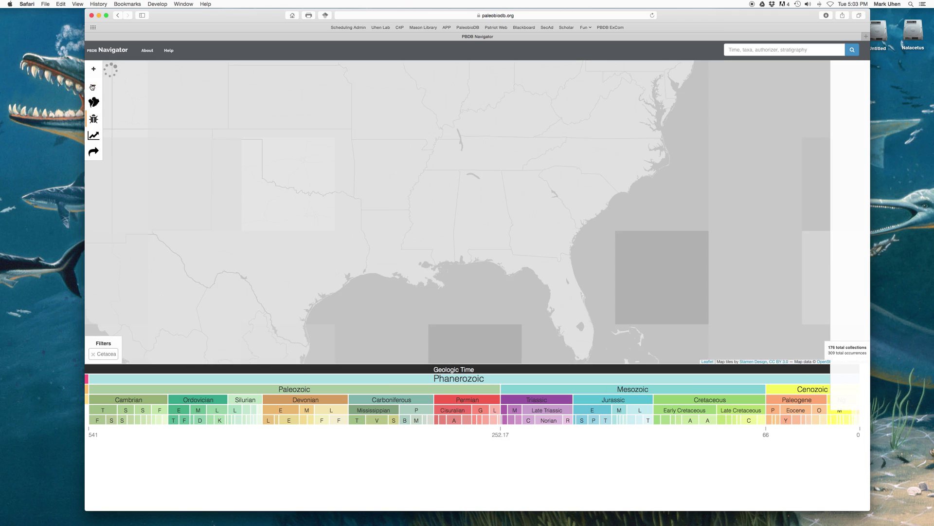
{"action": "left_click", "coordinate": [92, 88]}
{"action": "left_click", "coordinate": [92, 87]}
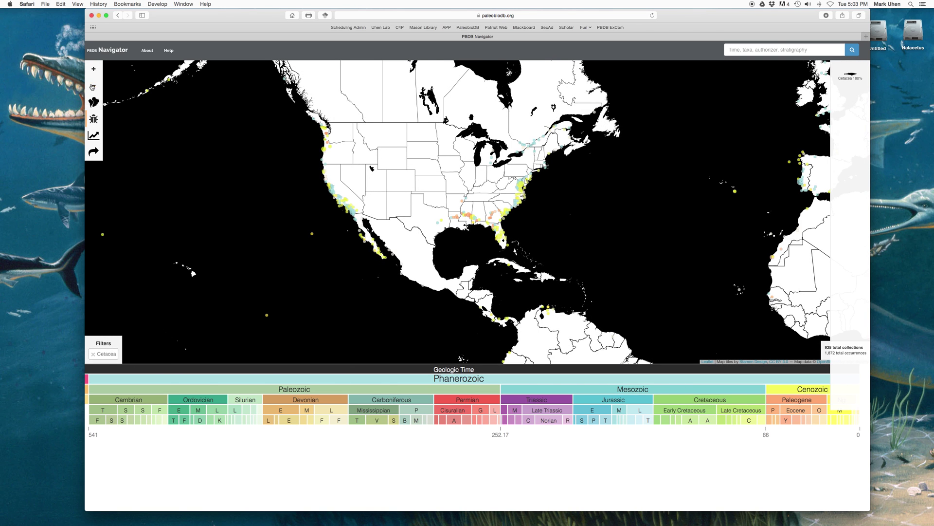
{"action": "left_click", "coordinate": [92, 87]}
{"action": "left_click", "coordinate": [92, 103]}
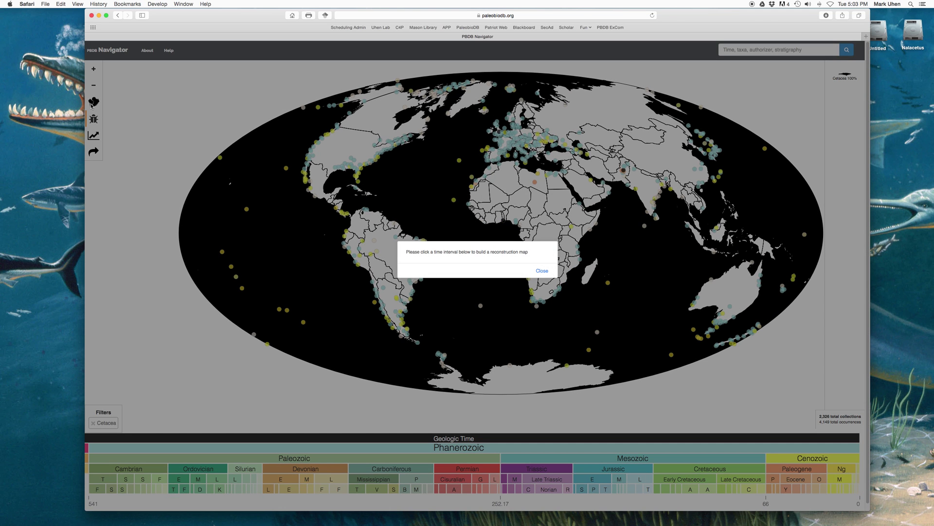
{"action": "left_click", "coordinate": [542, 271]}
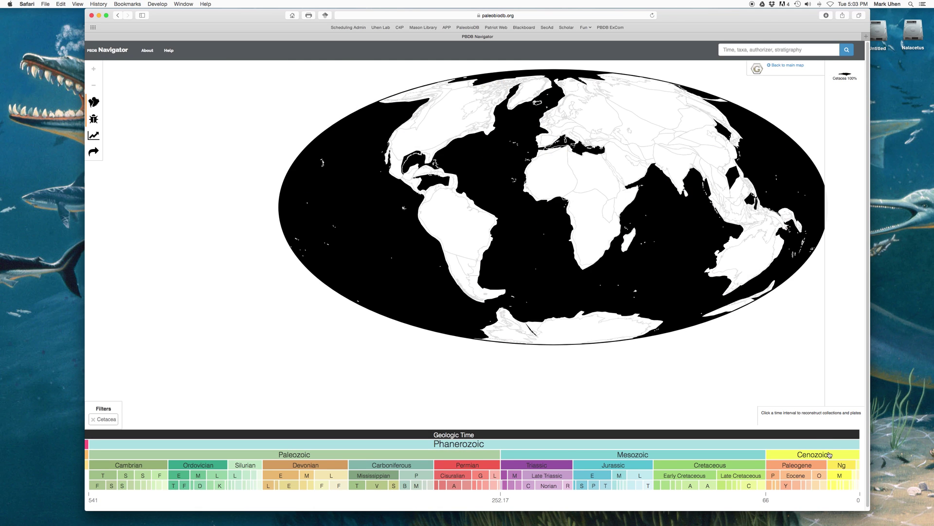
{"action": "left_click", "coordinate": [801, 476]}
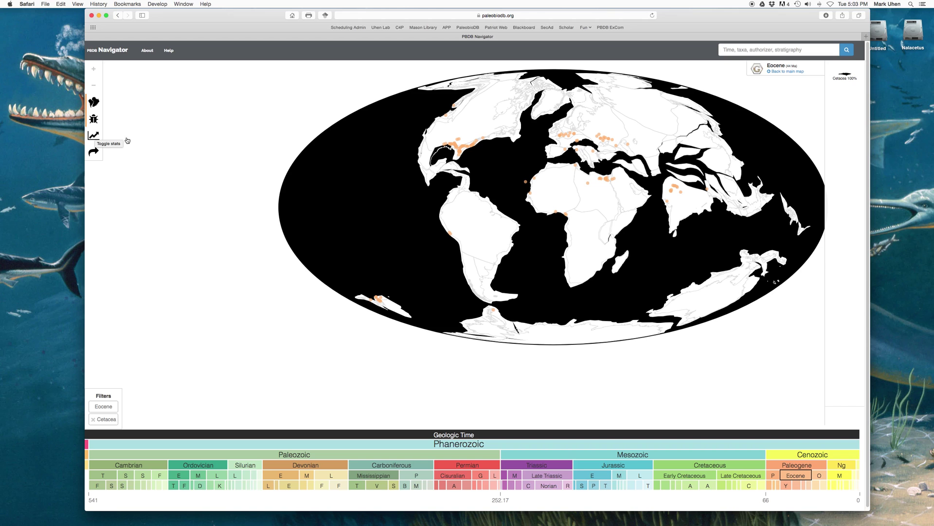
Try the Cenozoic as the reconstruction interval, and remove that time filter while keeping the Cetacea filter
{"action": "left_click", "coordinate": [811, 456]}
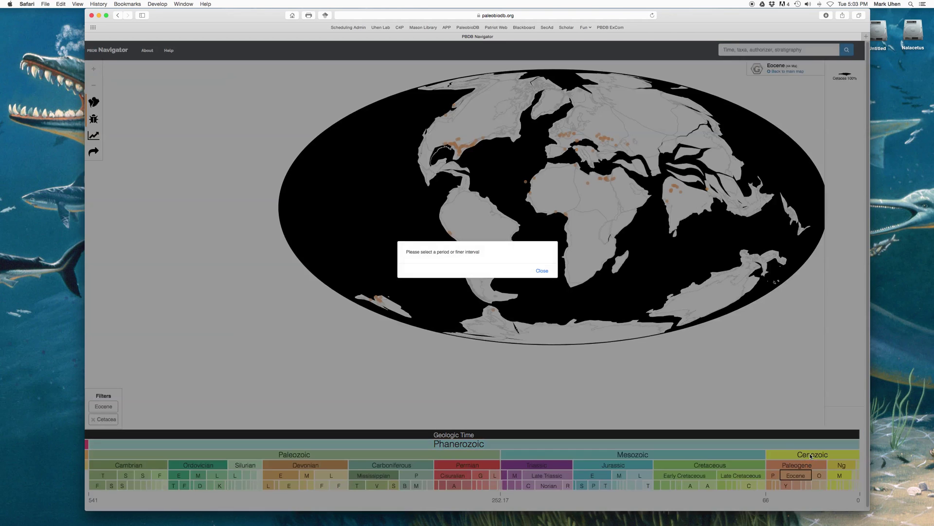
{"action": "left_click", "coordinate": [543, 271]}
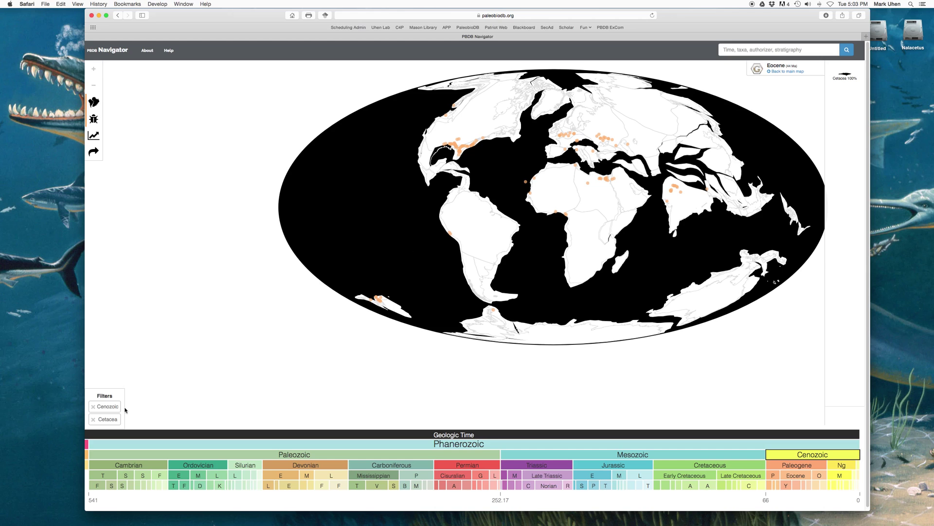
{"action": "left_click", "coordinate": [93, 407]}
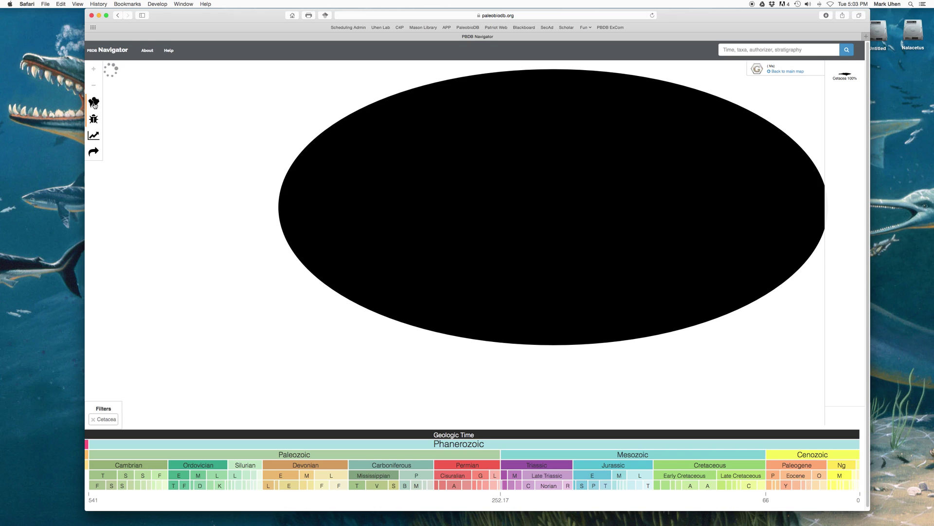
View the diversity statistics graph of sampled Cetacea genera over time and close it
{"action": "left_click", "coordinate": [94, 136]}
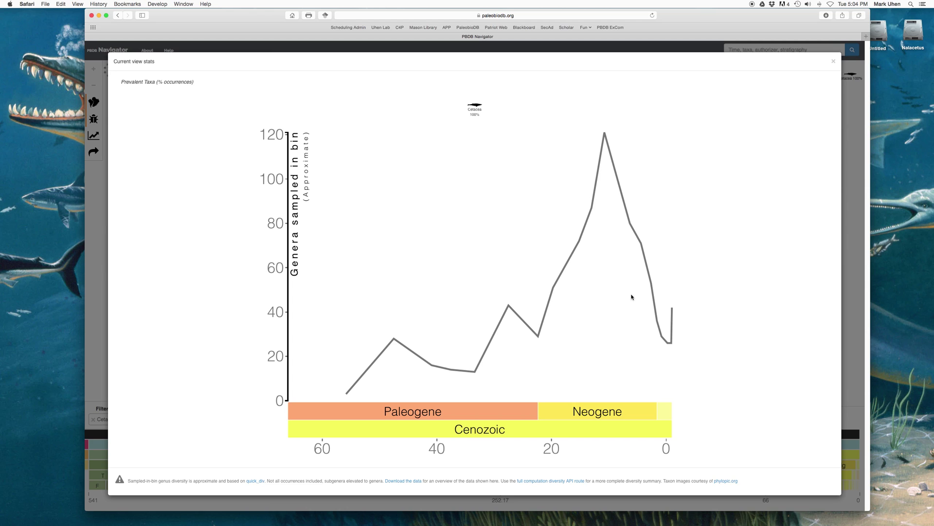
{"action": "left_click", "coordinate": [833, 62]}
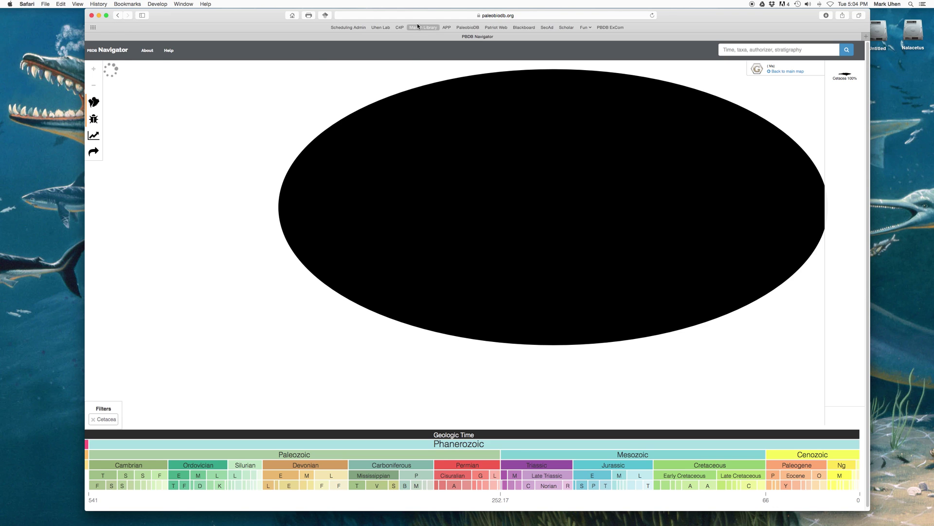
Return to the paleobiodb.org home page and open the form for downloading data records
{"action": "left_click", "coordinate": [401, 15]}
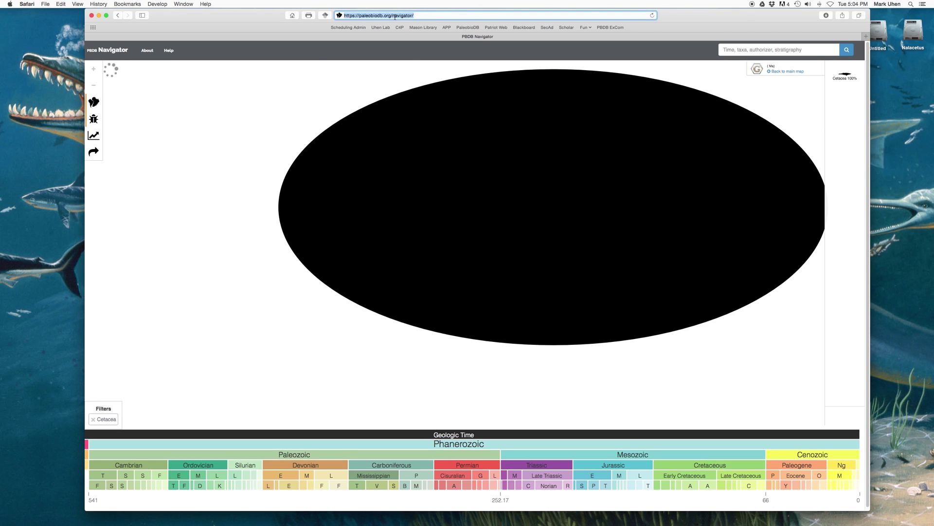
{"action": "left_click", "coordinate": [393, 16]}
{"action": "key", "text": "shift+End"}
{"action": "key", "text": "BackSpace"}
{"action": "key", "text": "Return"}
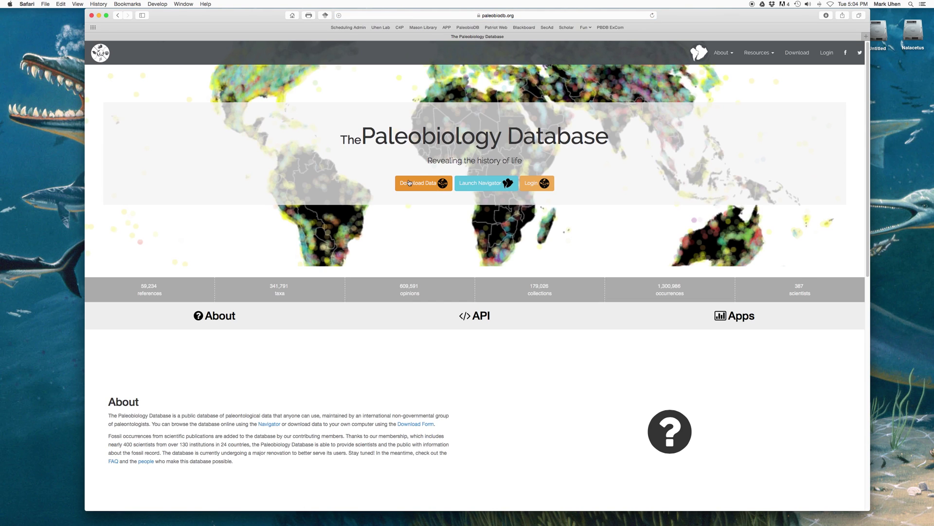
{"action": "left_click", "coordinate": [418, 185]}
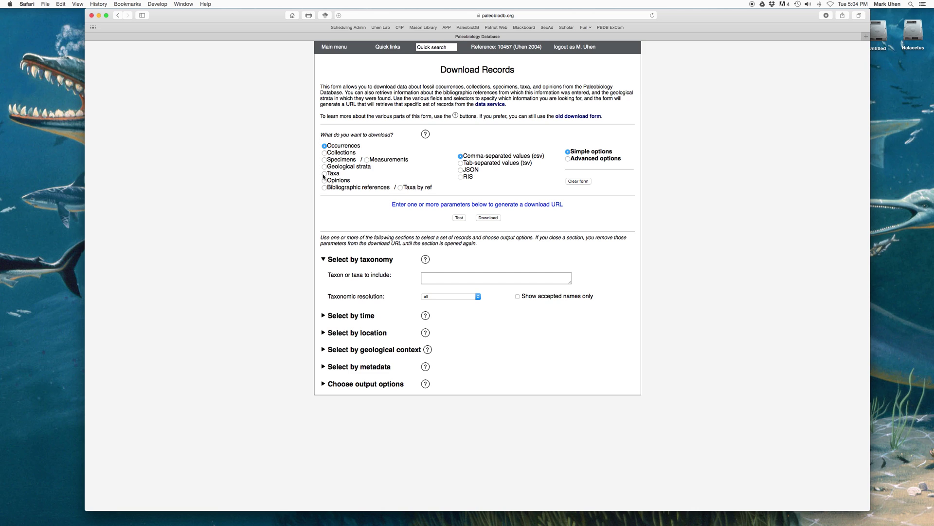
Choose collections as the records to download and include the taxon Cetacea
{"action": "left_click", "coordinate": [325, 153]}
{"action": "left_click", "coordinate": [325, 174]}
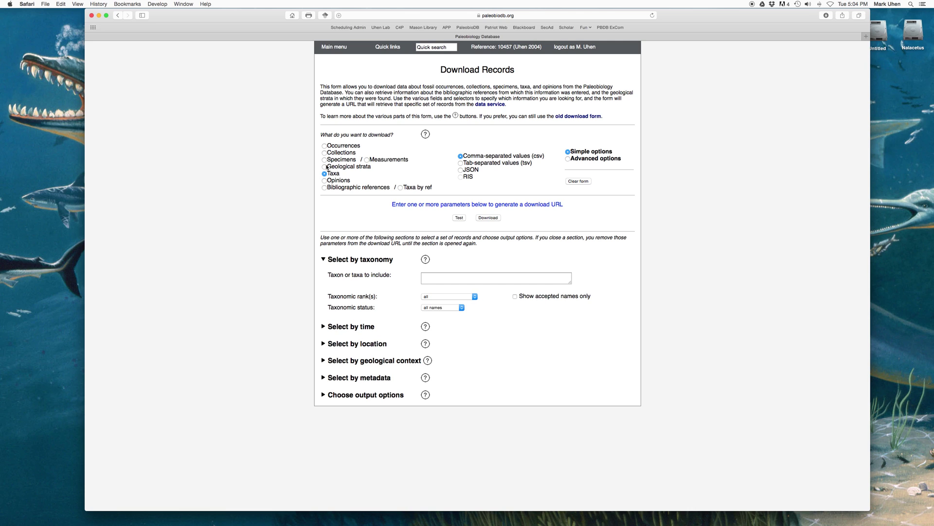
{"action": "left_click", "coordinate": [324, 167]}
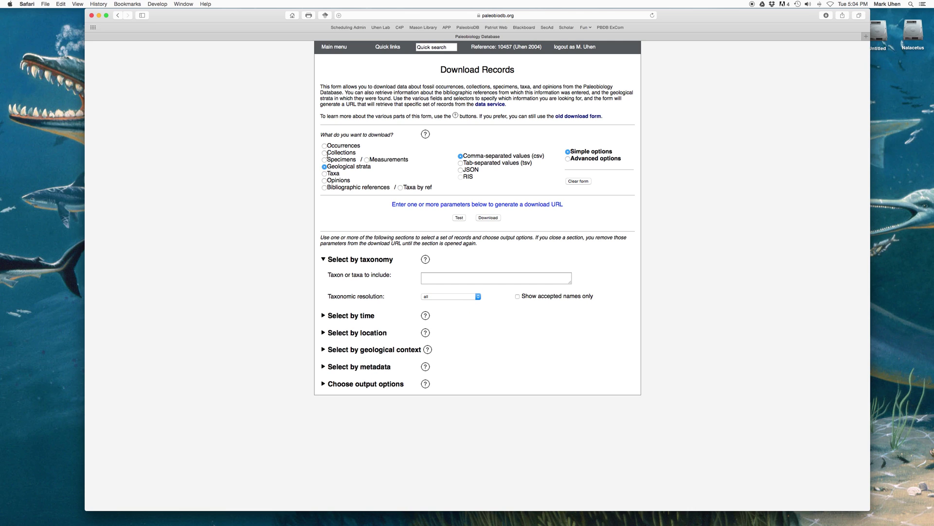
{"action": "left_click", "coordinate": [325, 154]}
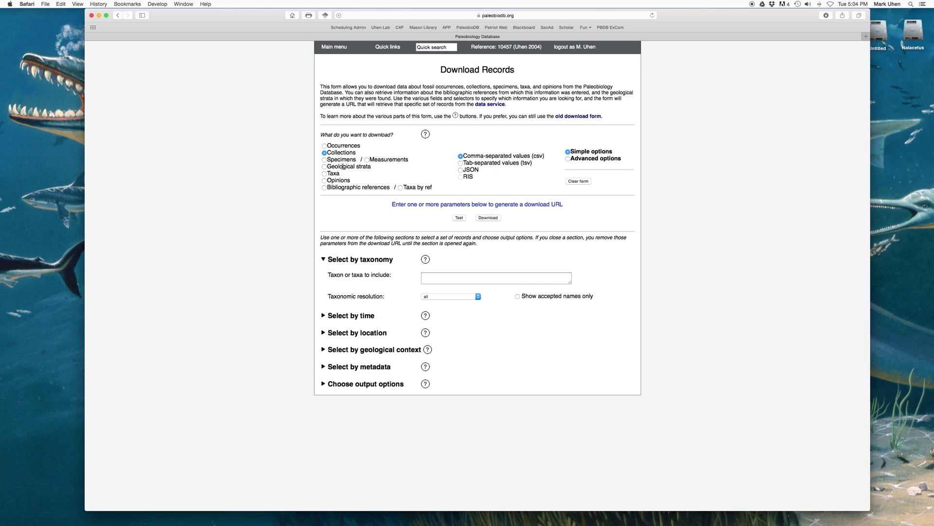
{"action": "left_click", "coordinate": [495, 275]}
{"action": "type", "text": "Cetacea"}
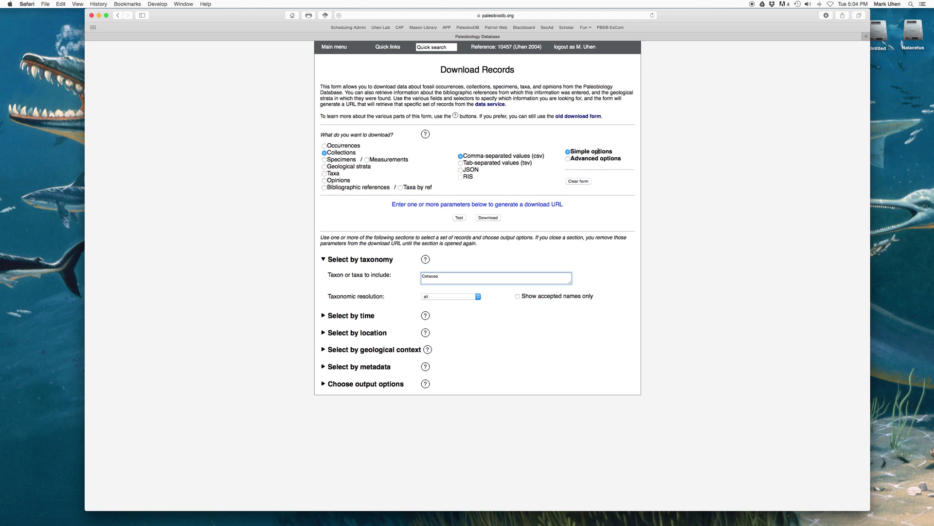
Expand the form's time, location, geological context, metadata and output options sections and review their fields
{"action": "left_click", "coordinate": [324, 316]}
{"action": "left_click", "coordinate": [323, 356]}
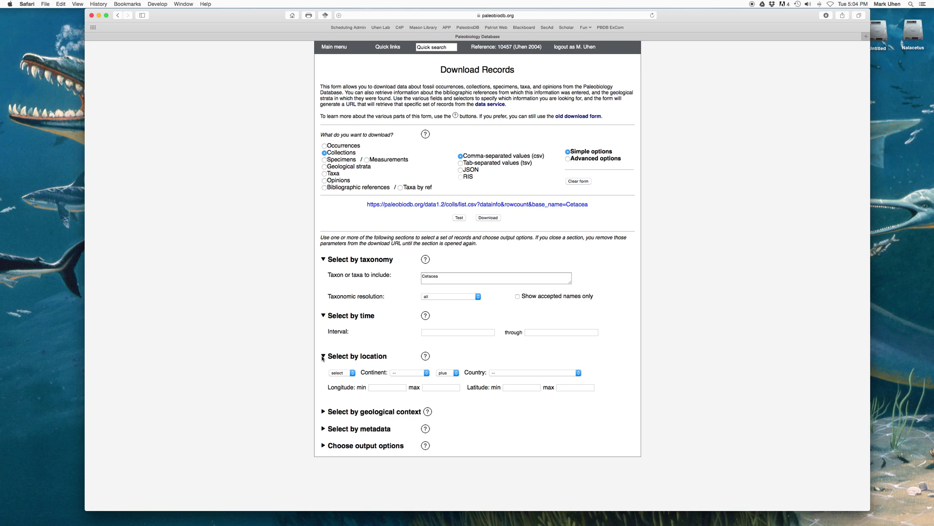
{"action": "left_click", "coordinate": [324, 411]}
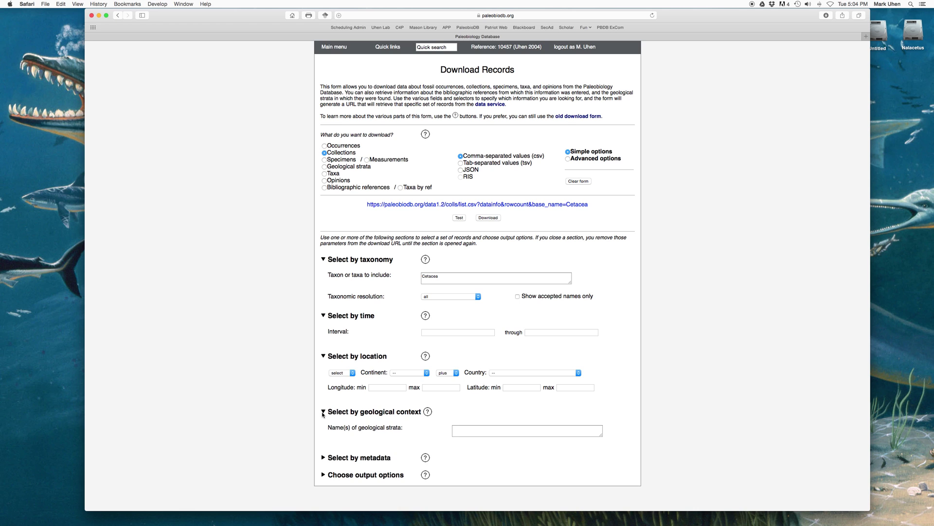
{"action": "left_click", "coordinate": [323, 458]}
{"action": "scroll", "coordinate": [360, 436], "scroll_direction": "down", "scroll_amount": 1}
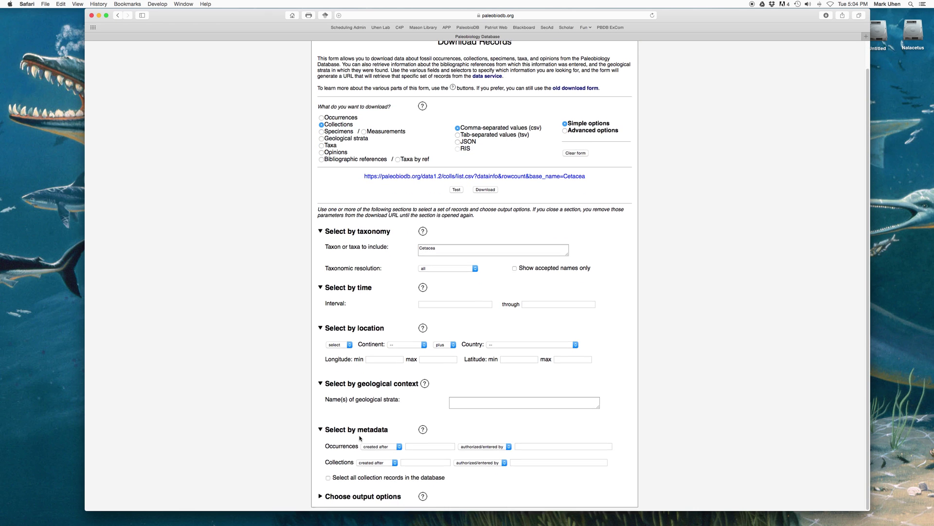
{"action": "left_click", "coordinate": [320, 500]}
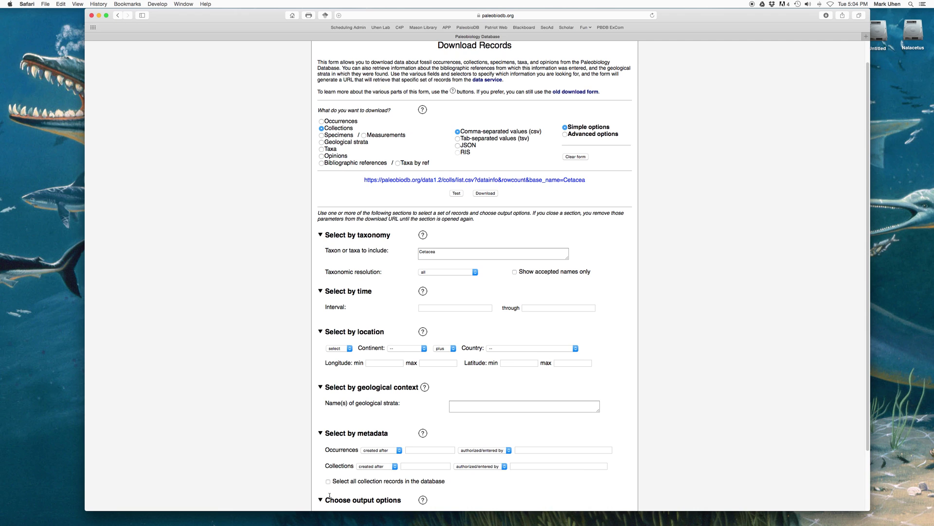
{"action": "scroll", "coordinate": [377, 468], "scroll_direction": "down", "scroll_amount": 3}
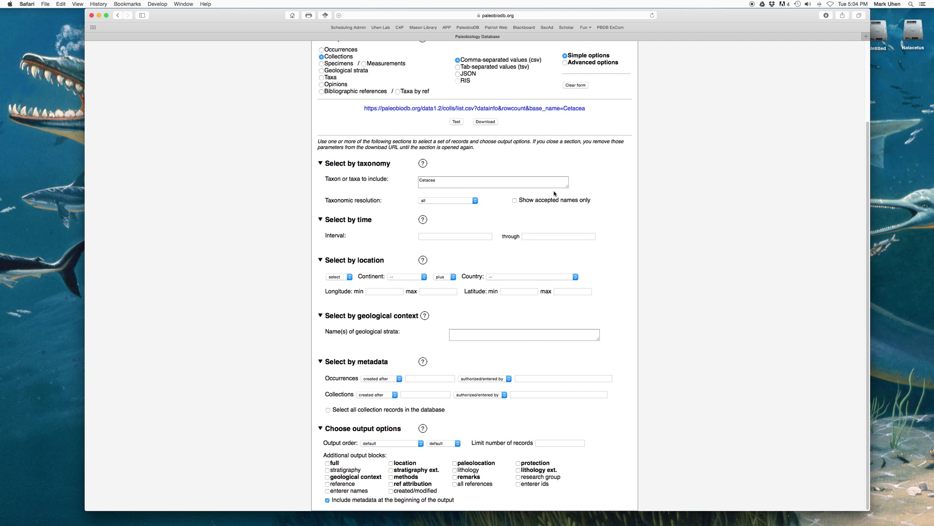
{"action": "scroll", "coordinate": [546, 147], "scroll_direction": "up", "scroll_amount": 3}
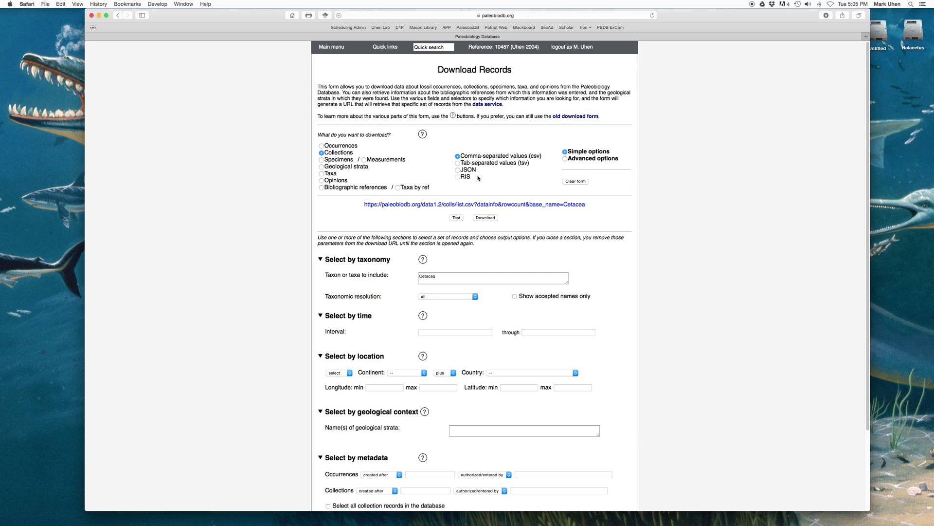
Show the advanced options and set the time interval to Eocene through Oligocene
{"action": "left_click", "coordinate": [566, 159]}
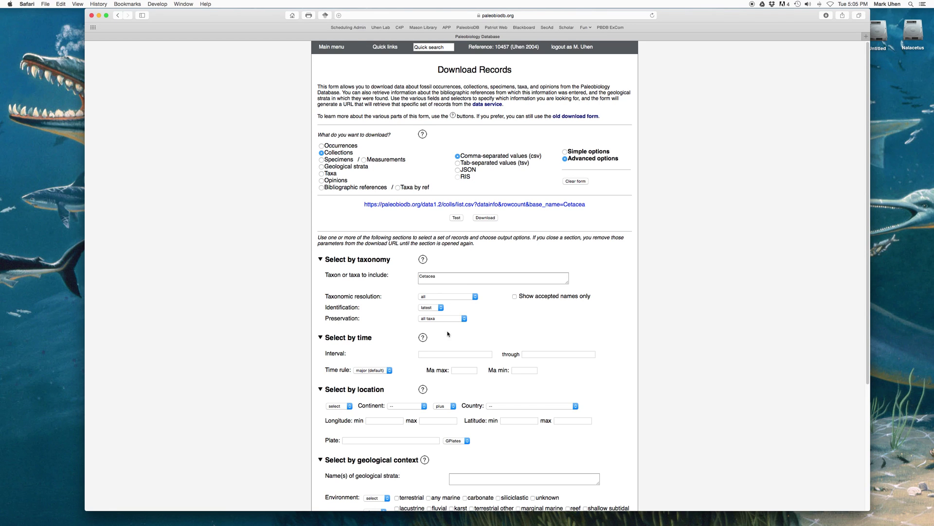
{"action": "left_click", "coordinate": [451, 354]}
{"action": "type", "text": "Eocene"}
{"action": "key", "text": "Tab"}
{"action": "type", "text": "Oligo"}
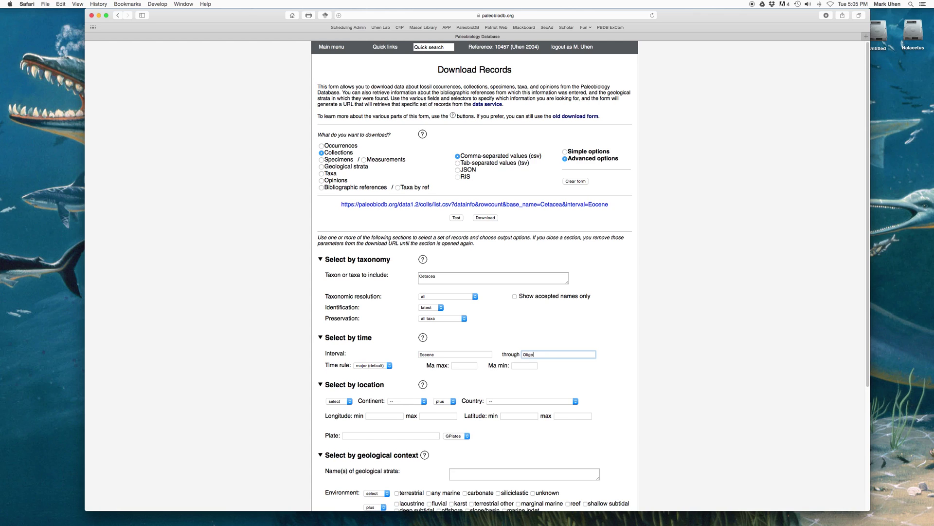
{"action": "type", "text": "cene"}
{"action": "key", "text": "Return"}
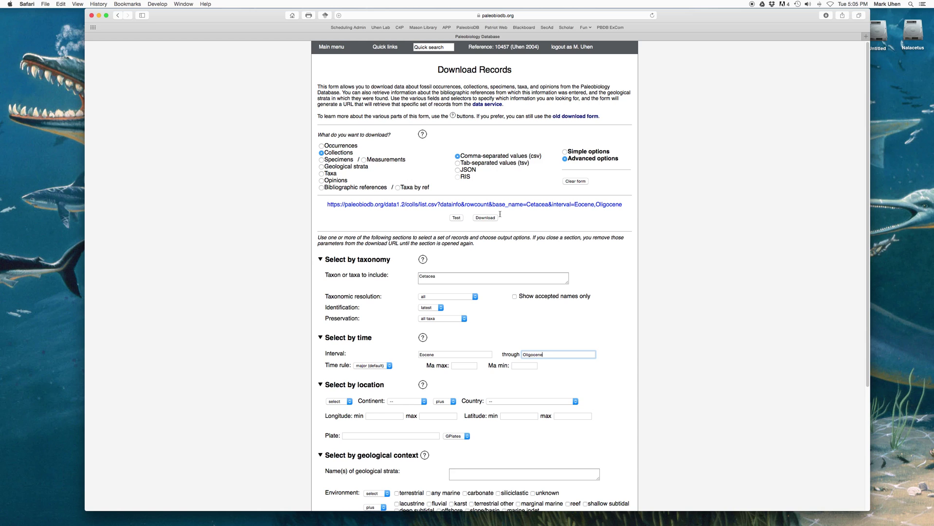
Test the Cetacea collections query, and download its records as a CSV file from the form
{"action": "left_click", "coordinate": [457, 218]}
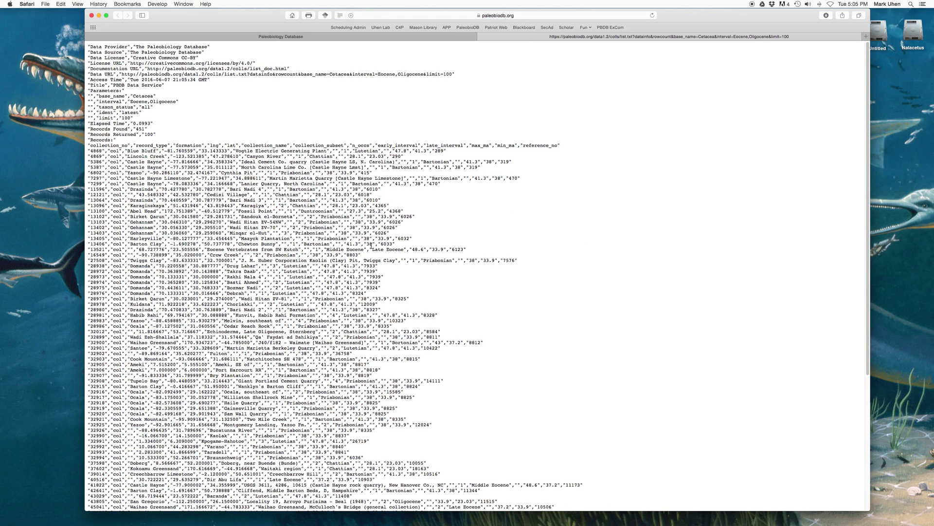
{"action": "left_click", "coordinate": [266, 37]}
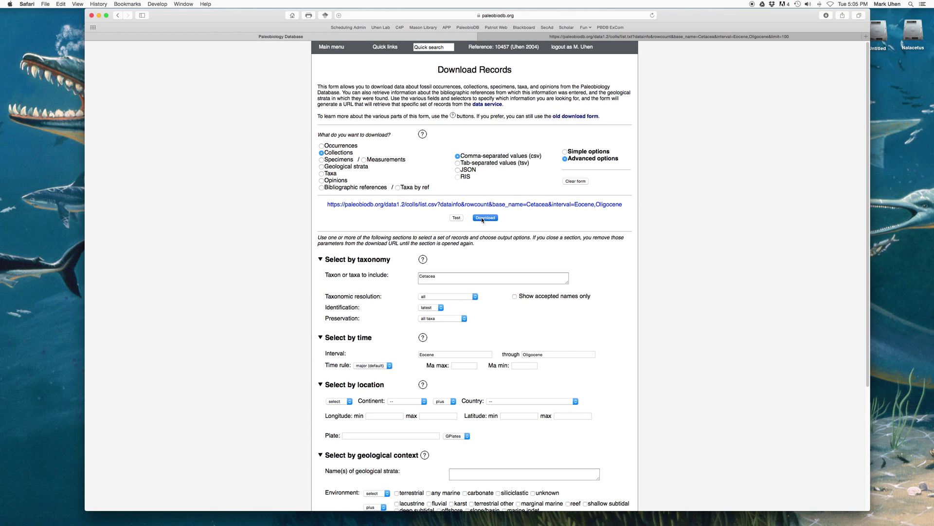
{"action": "left_click", "coordinate": [483, 218]}
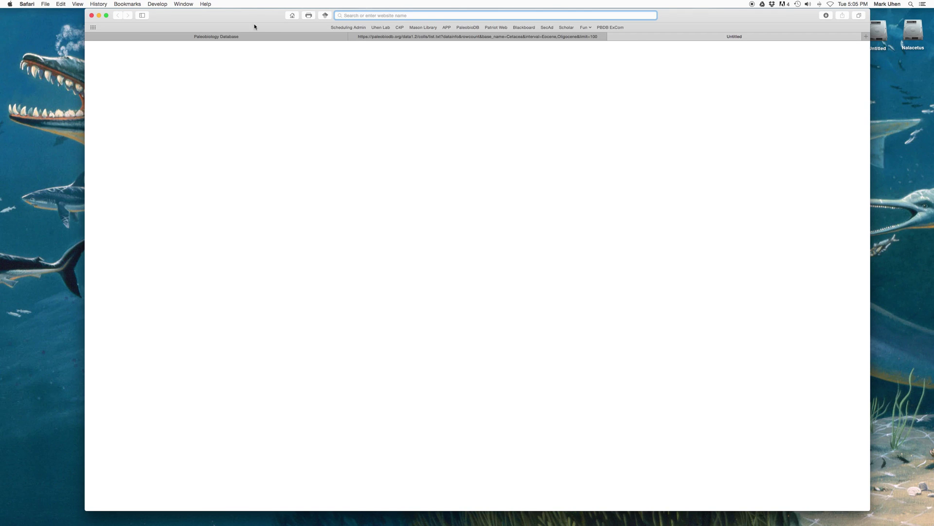
{"action": "left_click", "coordinate": [261, 37]}
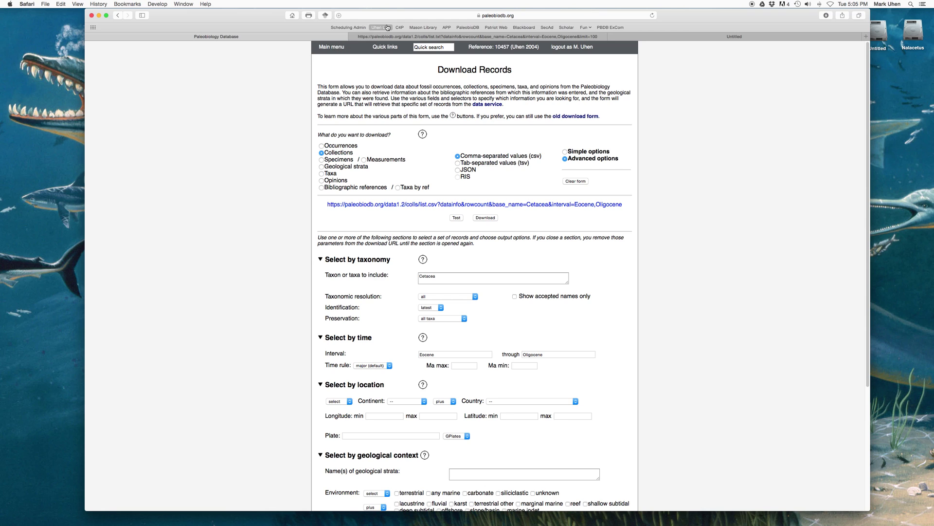
Return to the paleobiodb.org home page and open the app gallery
{"action": "left_click", "coordinate": [437, 15]}
{"action": "left_click", "coordinate": [417, 14]}
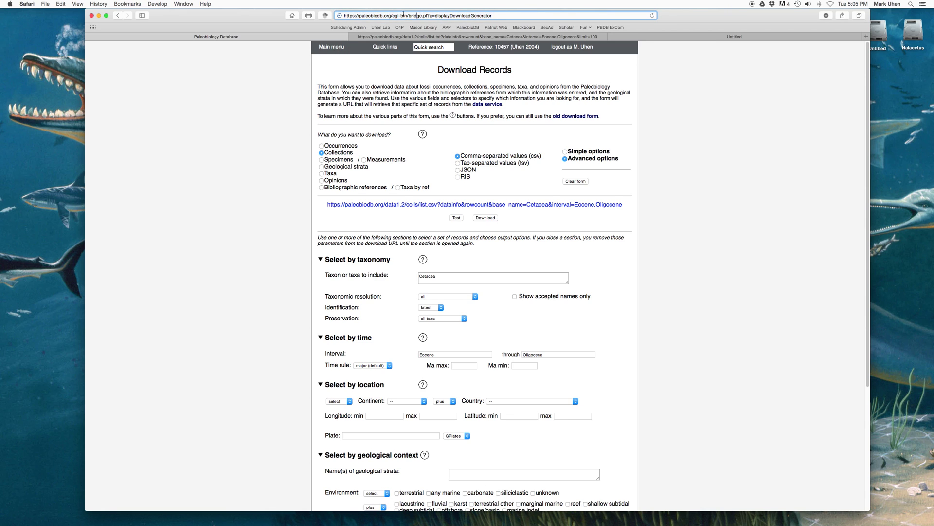
{"action": "left_click_drag", "start_coordinate": [393, 16], "coordinate": [549, 24]}
{"action": "key", "text": "BackSpace"}
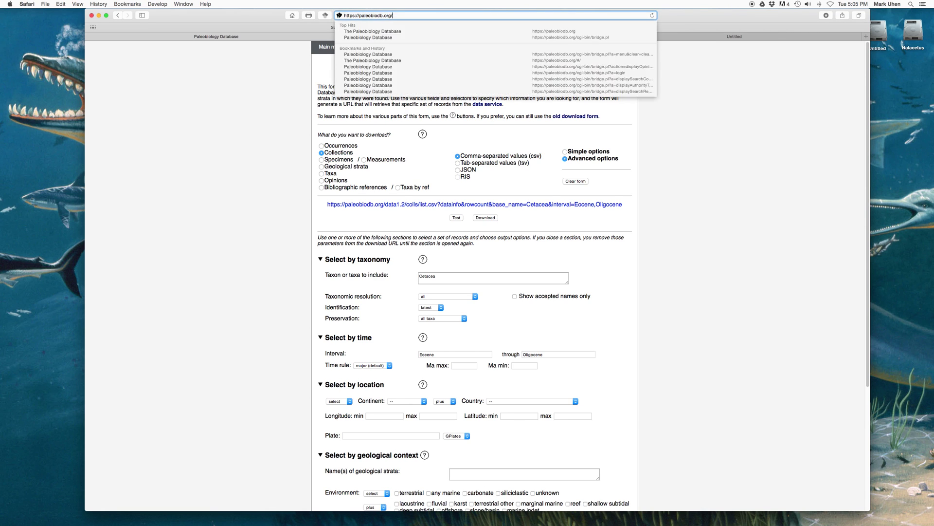
{"action": "key", "text": "Return"}
{"action": "scroll", "coordinate": [512, 372], "scroll_direction": "down", "scroll_amount": 10}
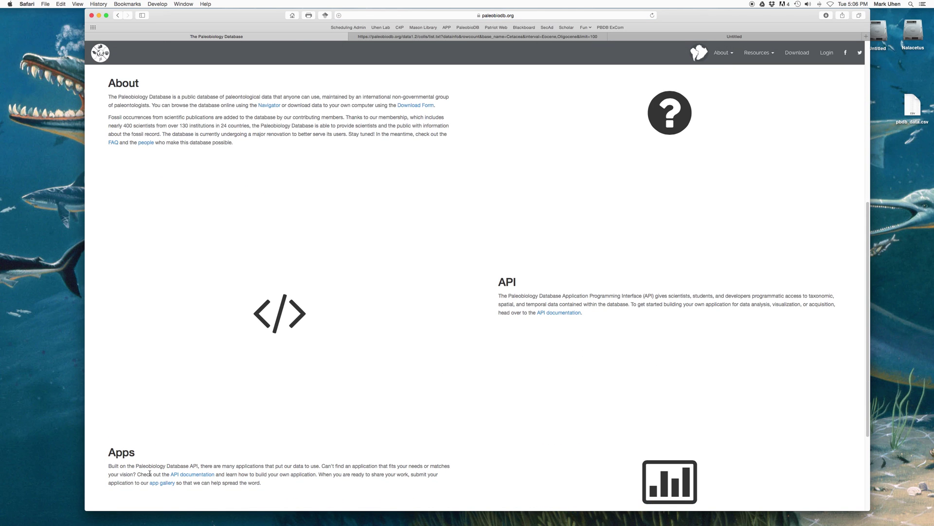
{"action": "left_click", "coordinate": [162, 482]}
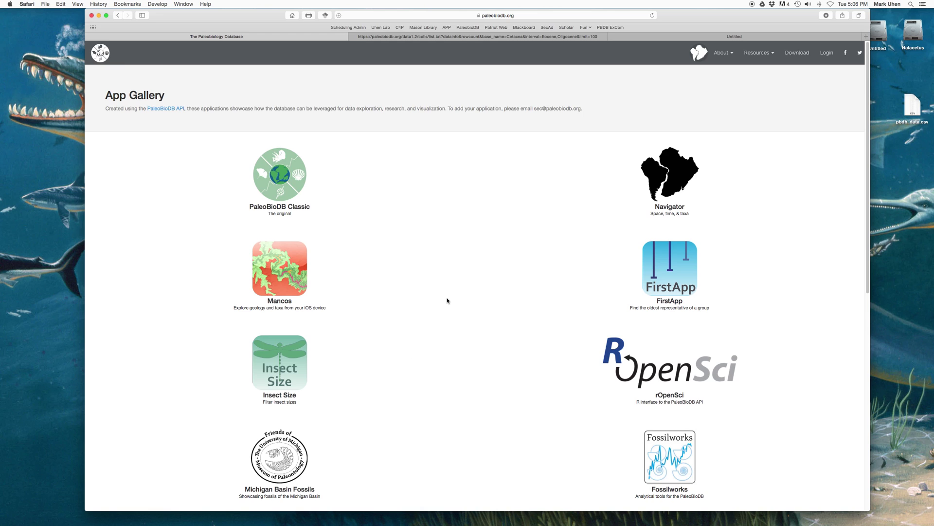
Plot the occurrences of Delphinidae through time in FirstApp, and return to the app gallery
{"action": "scroll", "coordinate": [447, 300], "scroll_direction": "down", "scroll_amount": 2}
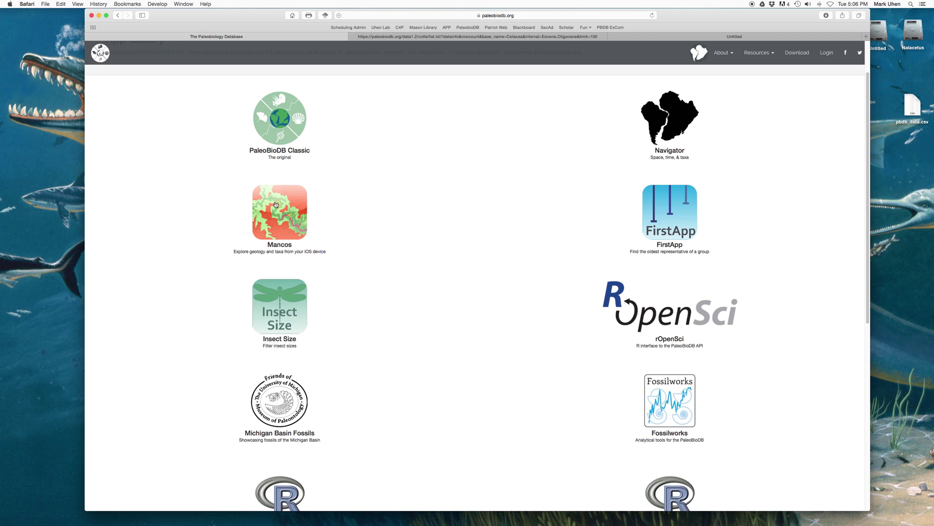
{"action": "left_click", "coordinate": [670, 219]}
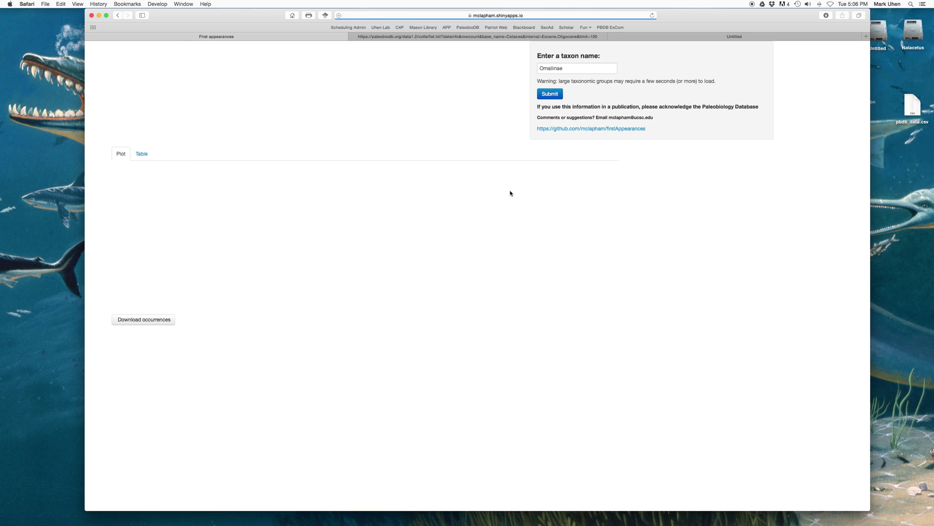
{"action": "left_click_drag", "start_coordinate": [578, 71], "coordinate": [540, 64]}
{"action": "type", "text": "Delphinidae"}
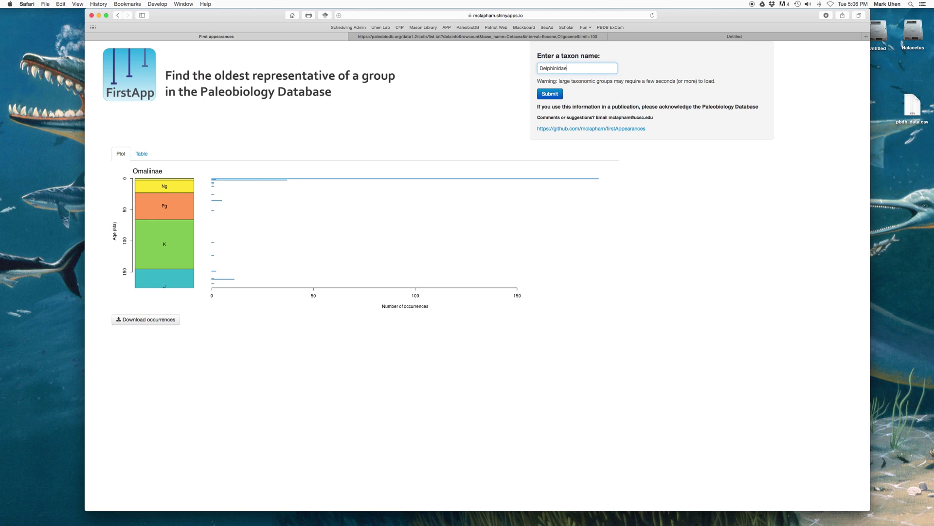
{"action": "key", "text": "Return"}
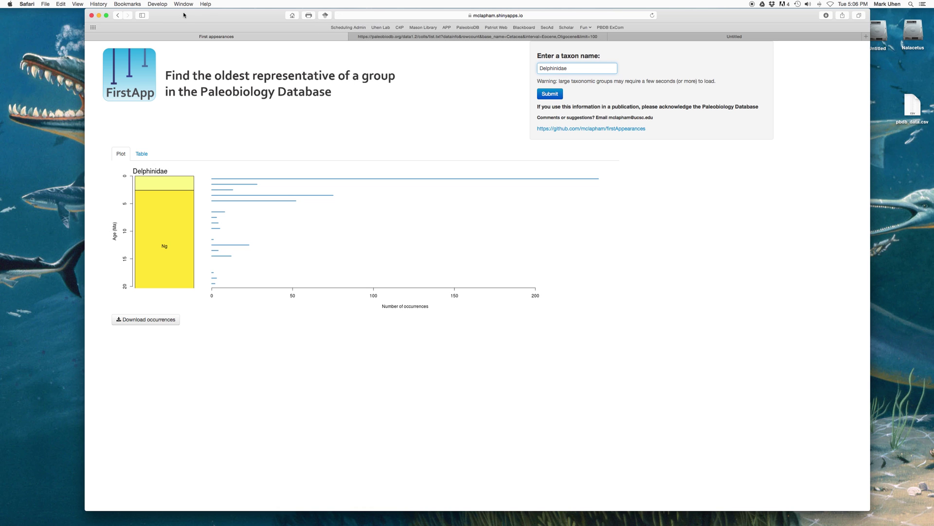
{"action": "left_click", "coordinate": [118, 16]}
{"action": "left_click", "coordinate": [118, 16]}
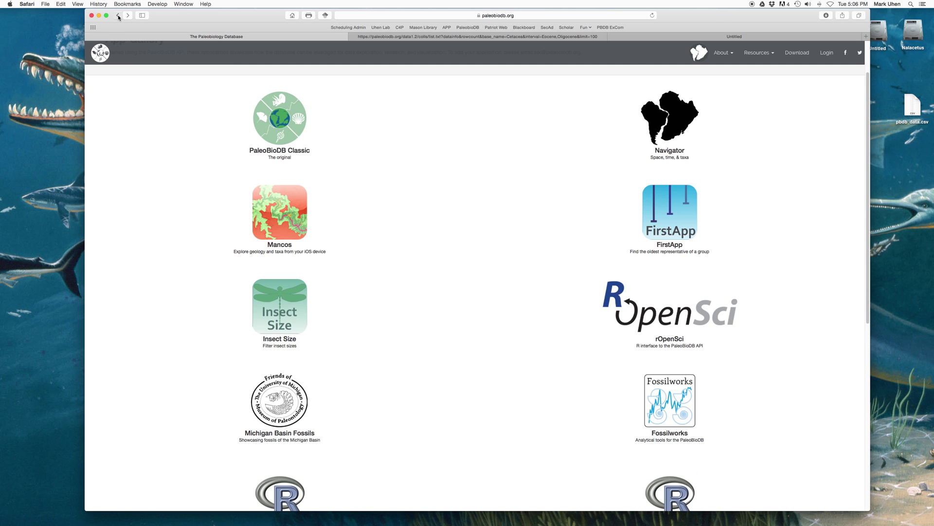